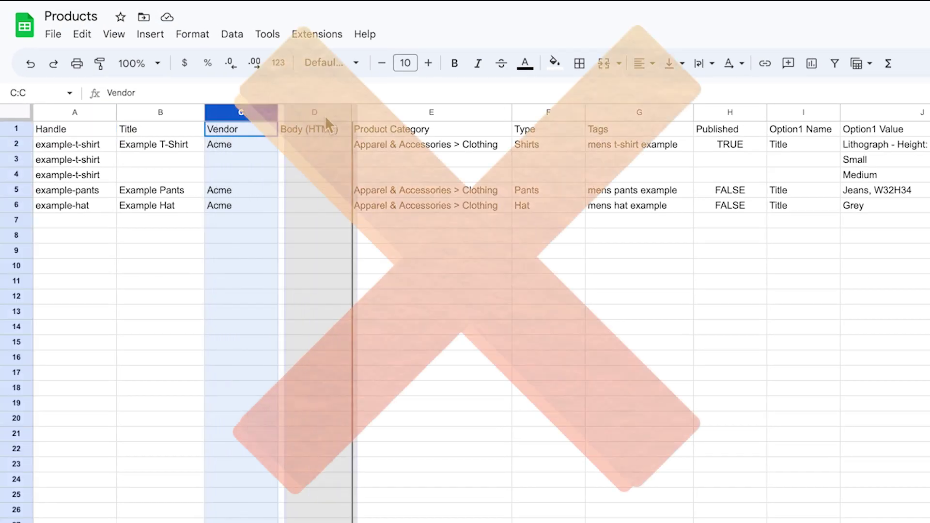
Drag the Vendor column to sit after Body (HTML), then select the Product Category header cell E1.
left_click_drag(244, 112, 348, 116)
left_click(393, 130)
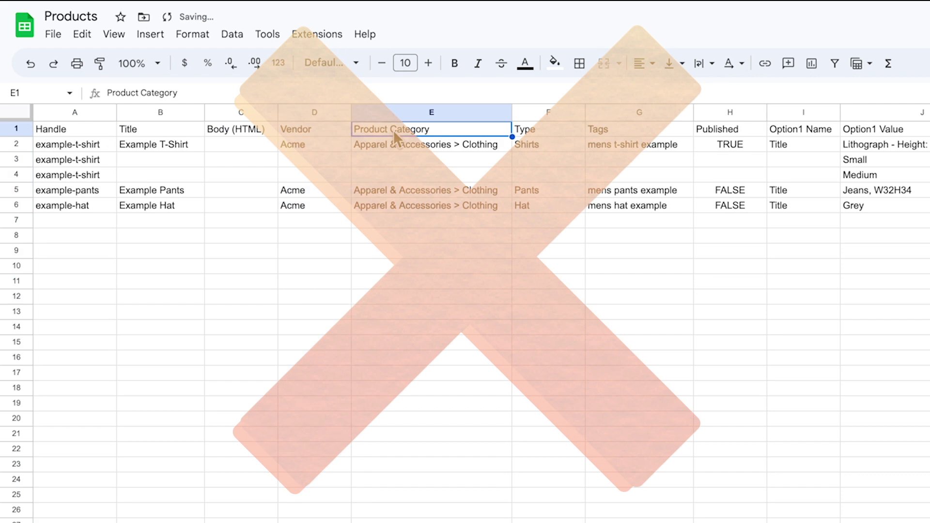
Clear the Product Category header text in cell E1.
key("Delete")
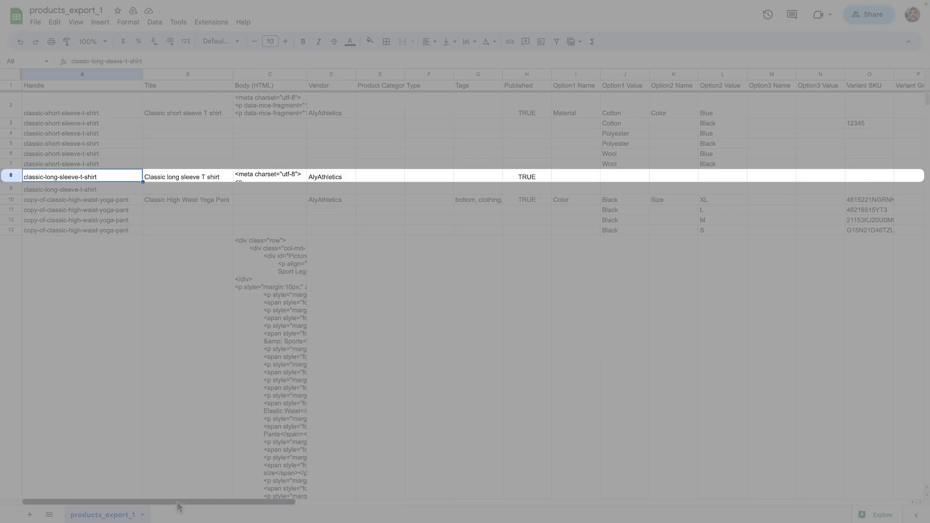
left_click_drag(176, 502, 404, 501)
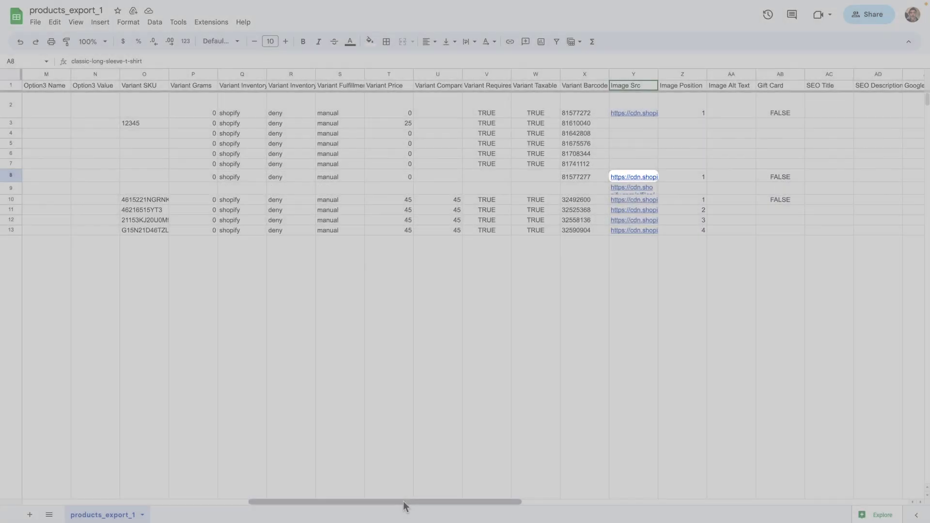
left_click_drag(403, 501, 200, 504)
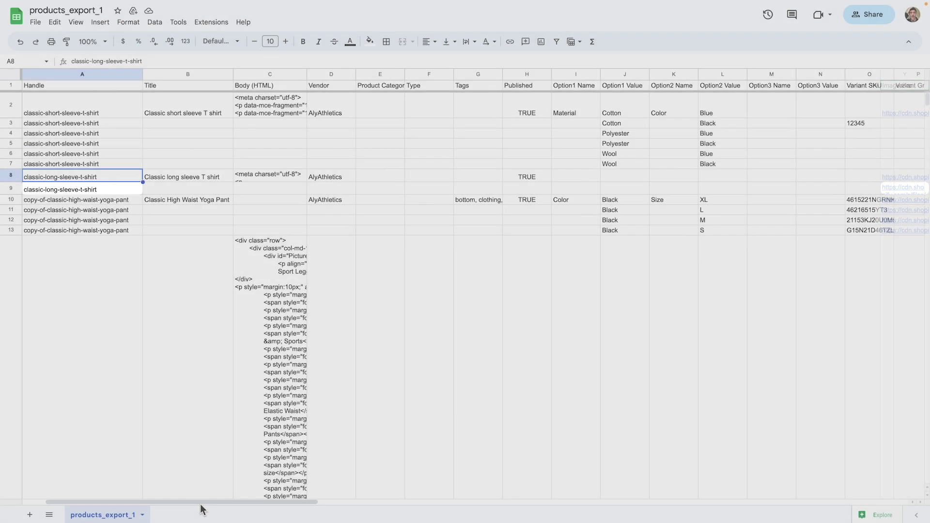
mouse_move(200, 504)
left_mouse_down()
mouse_move(177, 502)
mouse_move(404, 501)
left_mouse_up()
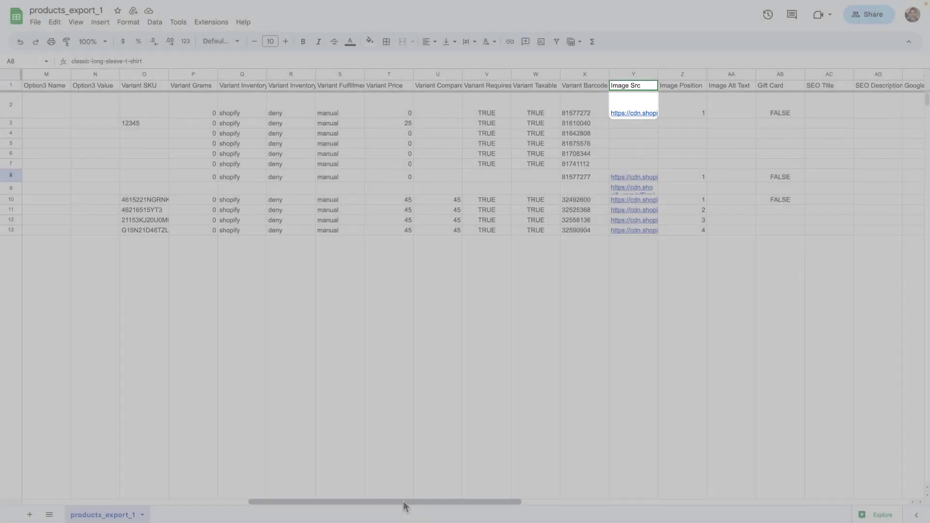
left_click_drag(403, 501, 203, 504)
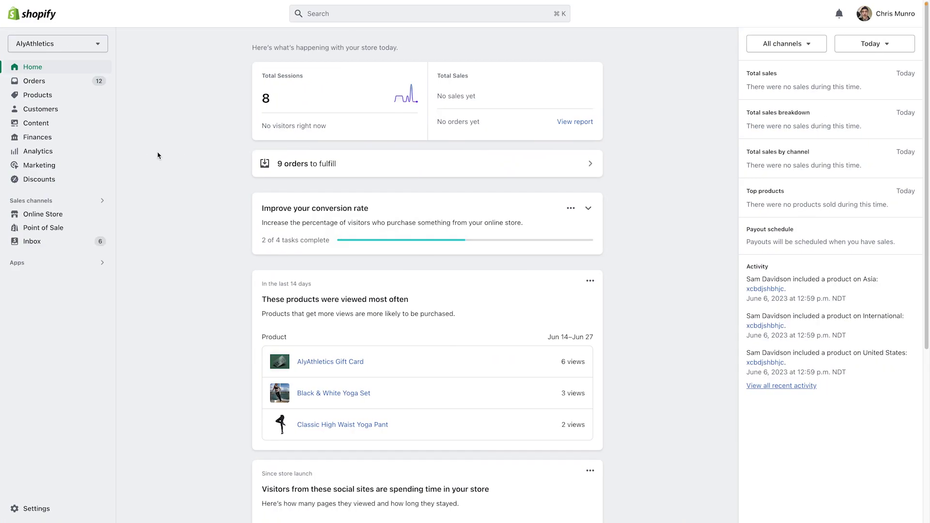
Upload TANK.jpg from Downloads to the store's Content > Files page.
left_click(54, 124)
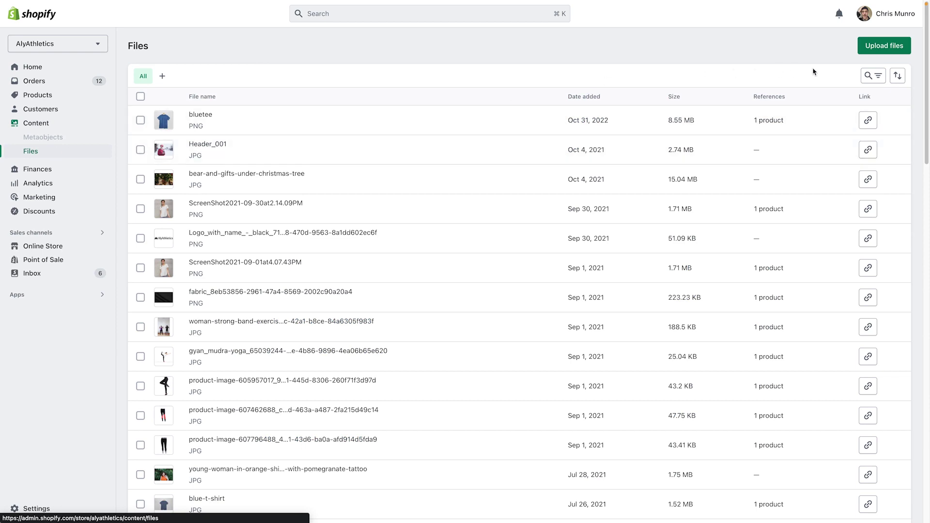
left_click(880, 48)
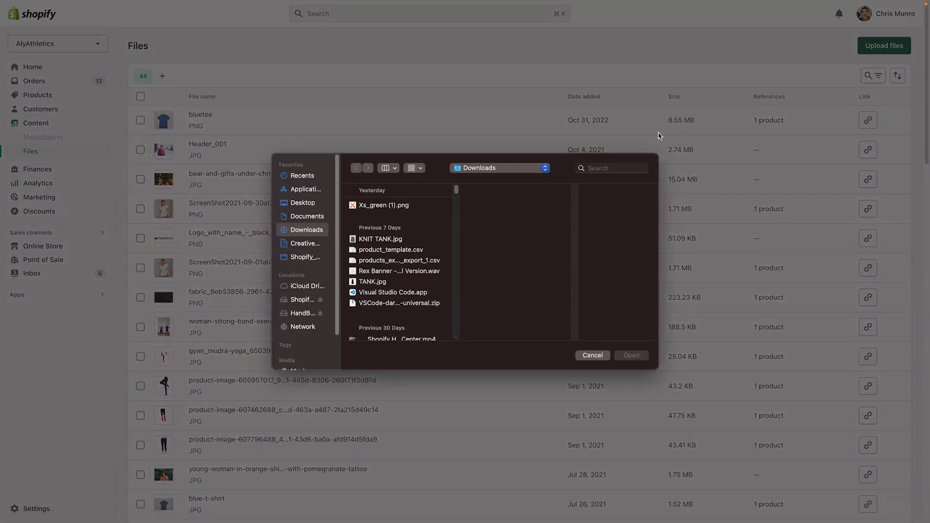
left_click(368, 284)
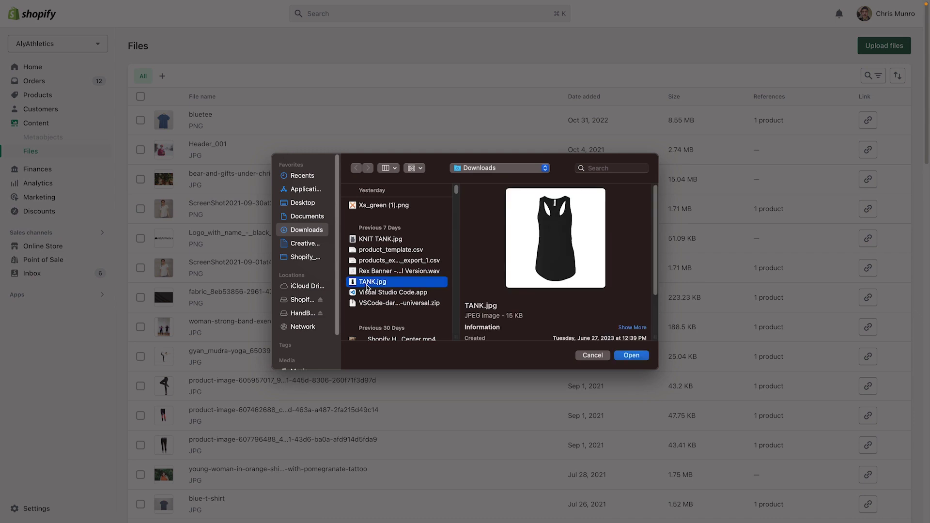
left_click(631, 356)
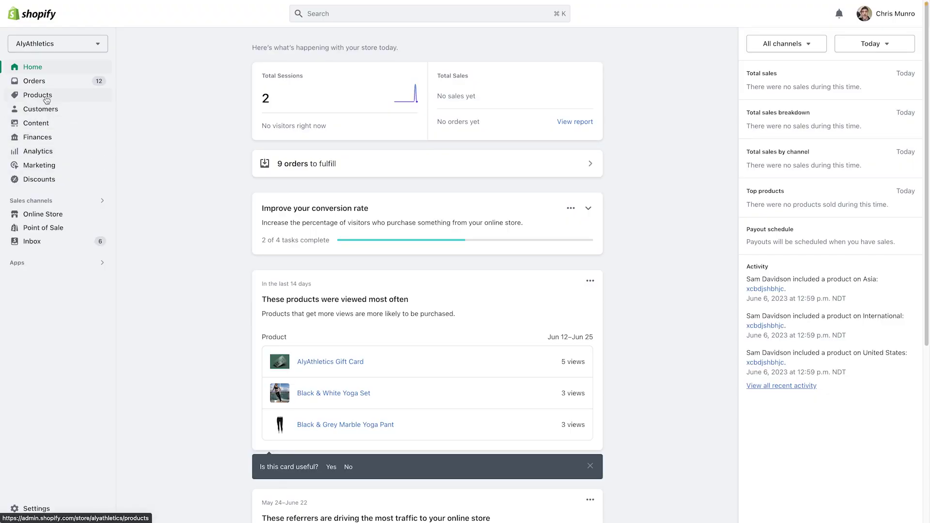
Start a Products import with products_export_1.csv, overwriting matching handles, and upload it for preview.
left_click(38, 96)
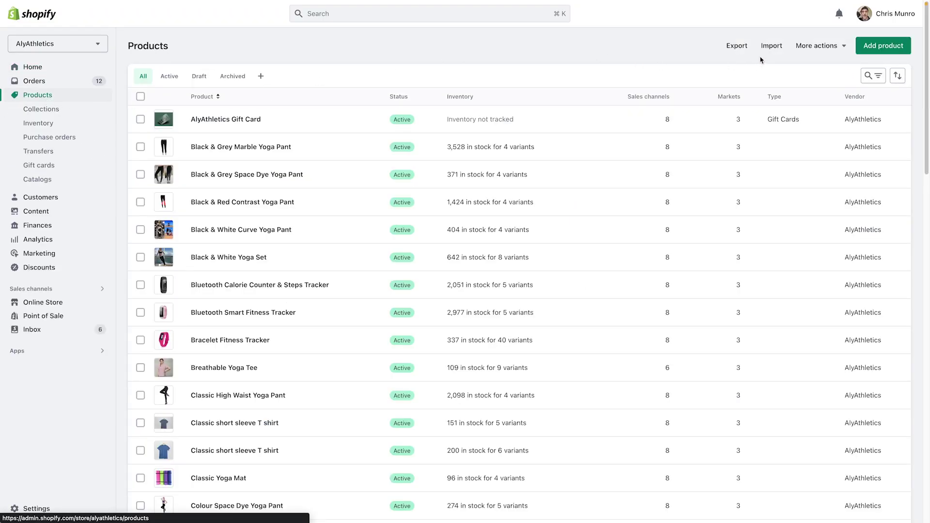
left_click(773, 48)
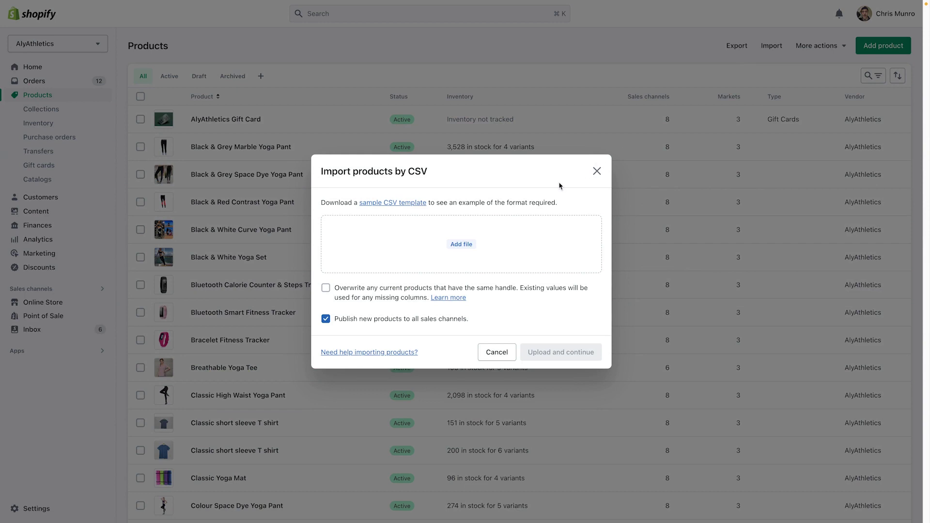
left_click(468, 246)
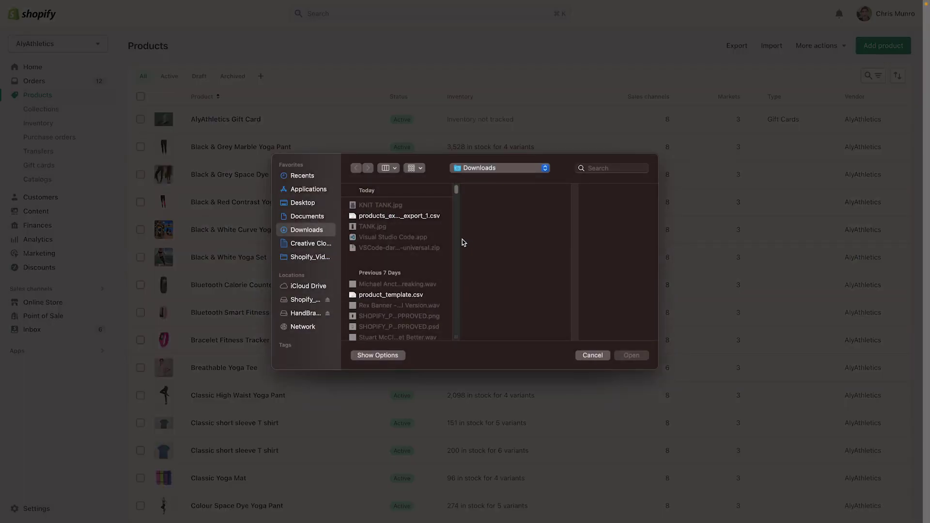
left_click(375, 217)
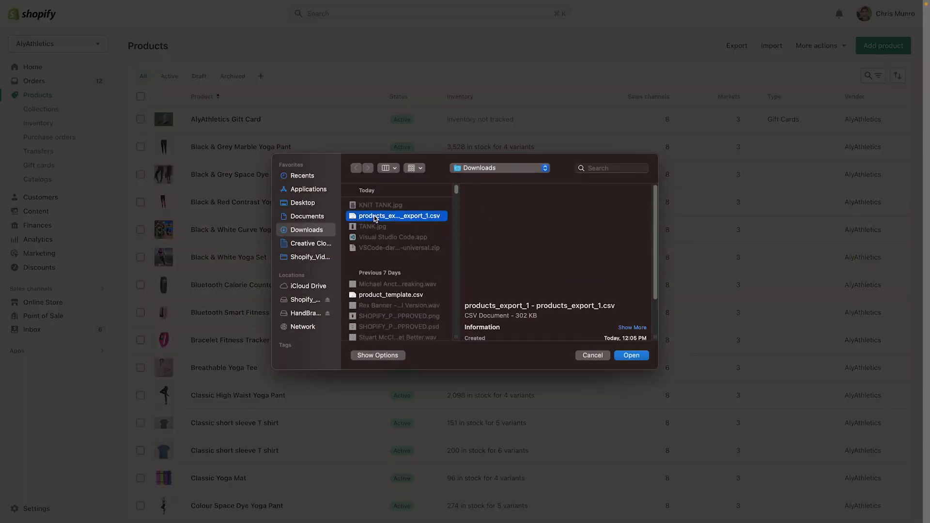
left_click(631, 356)
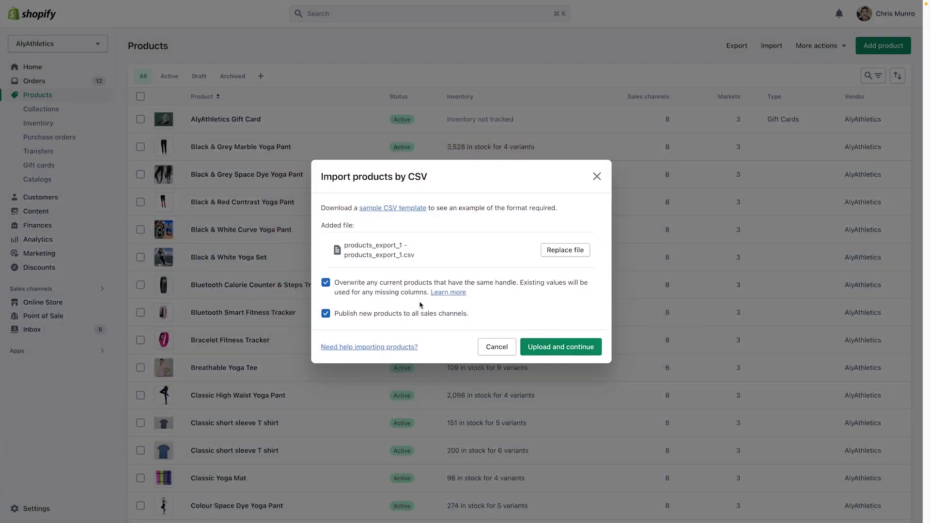
left_click(558, 348)
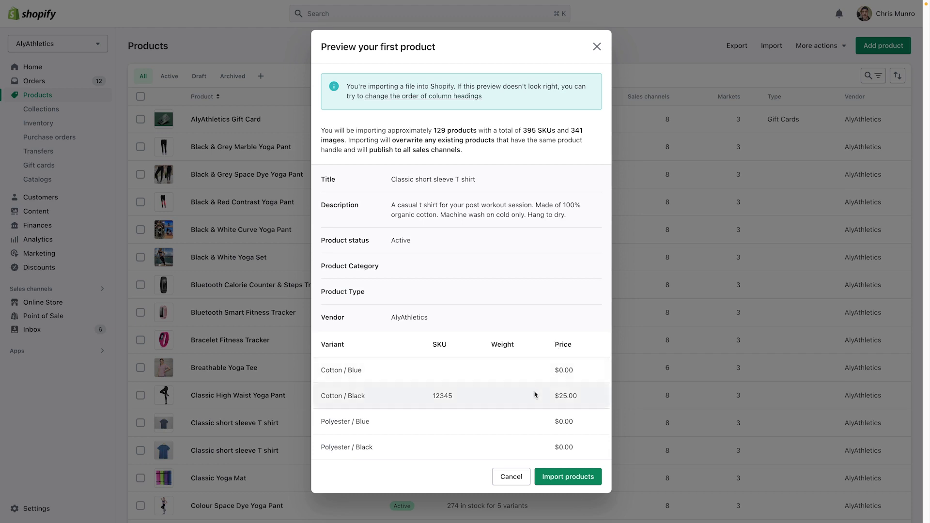
Confirm the first-product preview and start importing the 129 products.
left_click(568, 477)
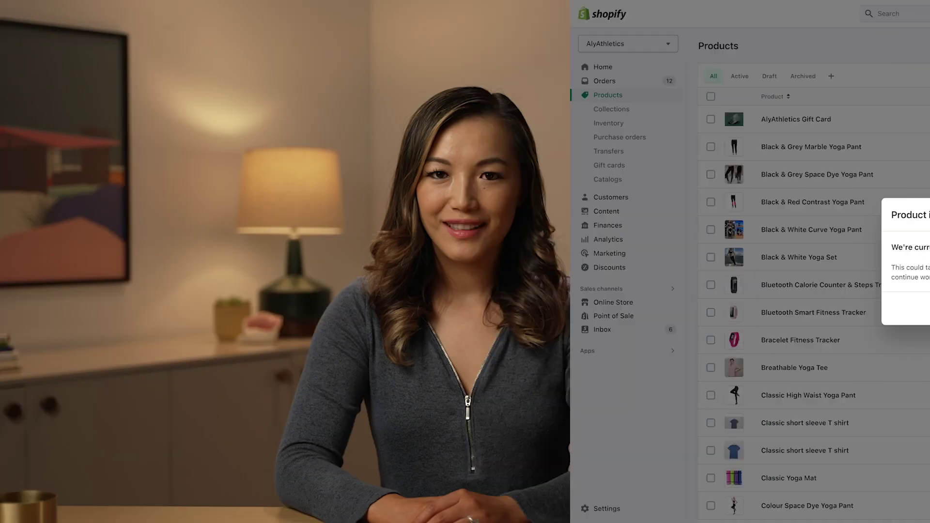